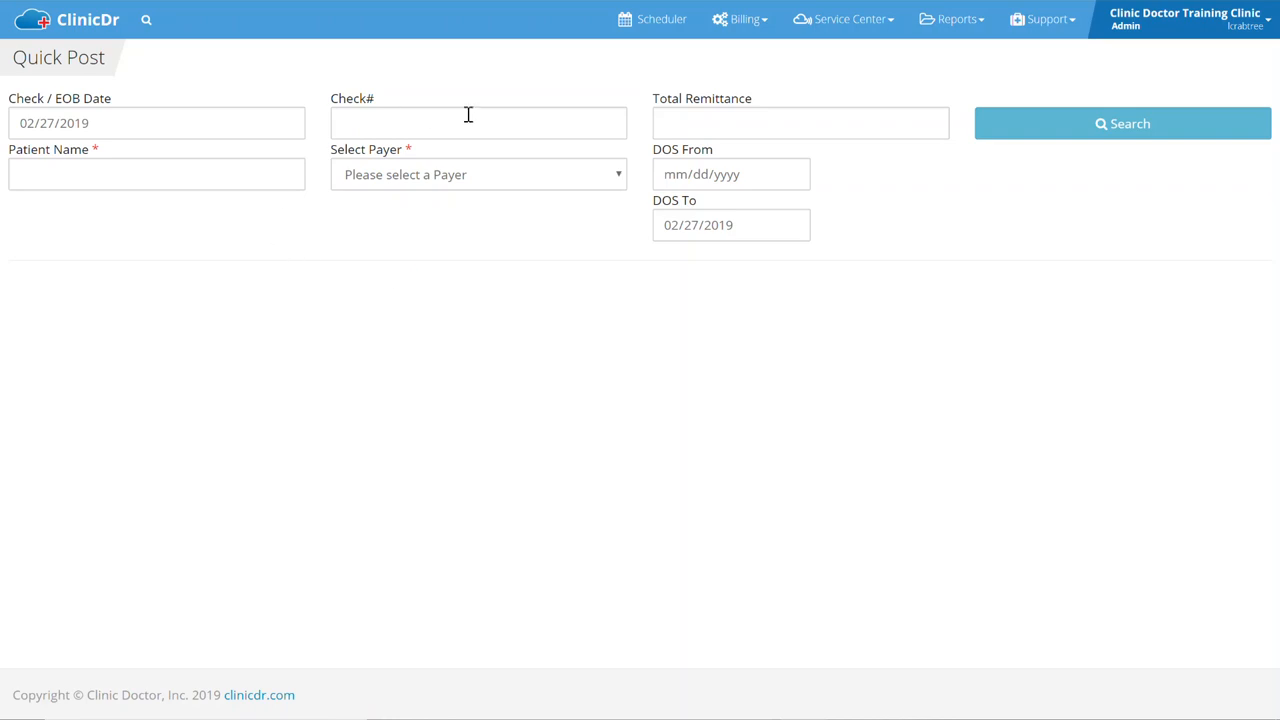
Open Quick Post and enter check number 12345 with a $145 total remittance.
left_click(752, 36)
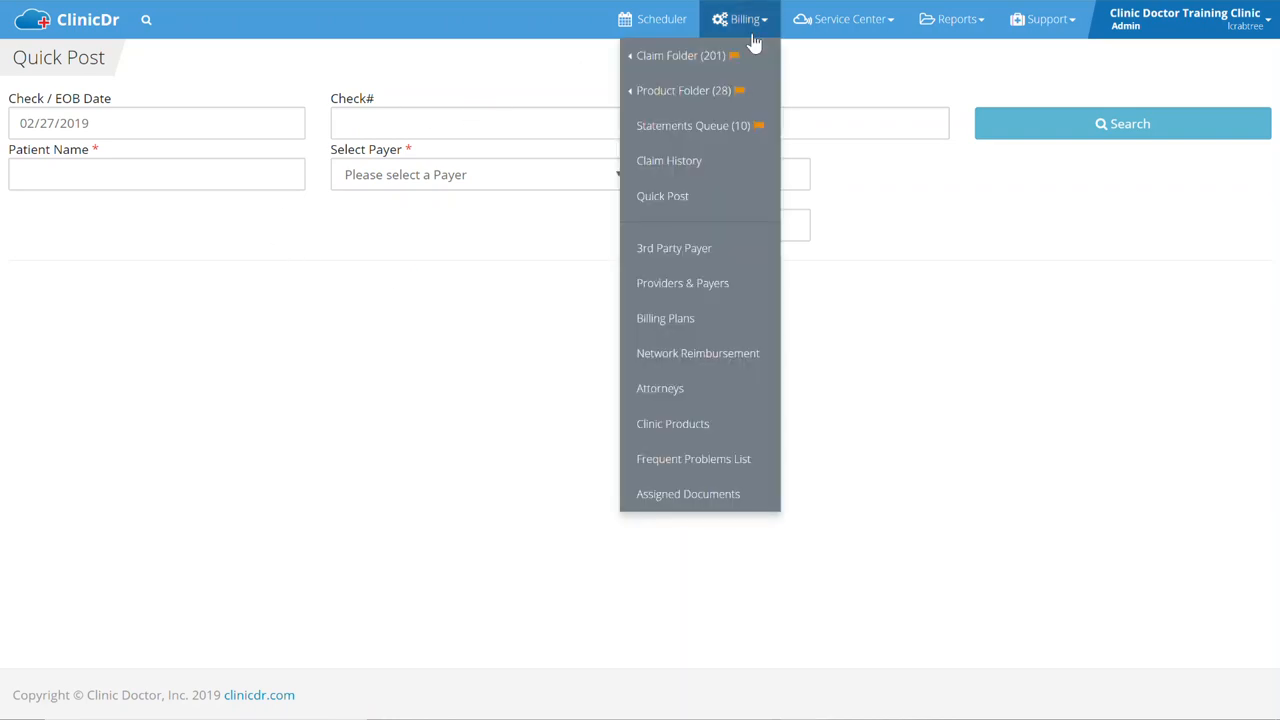
left_click(669, 197)
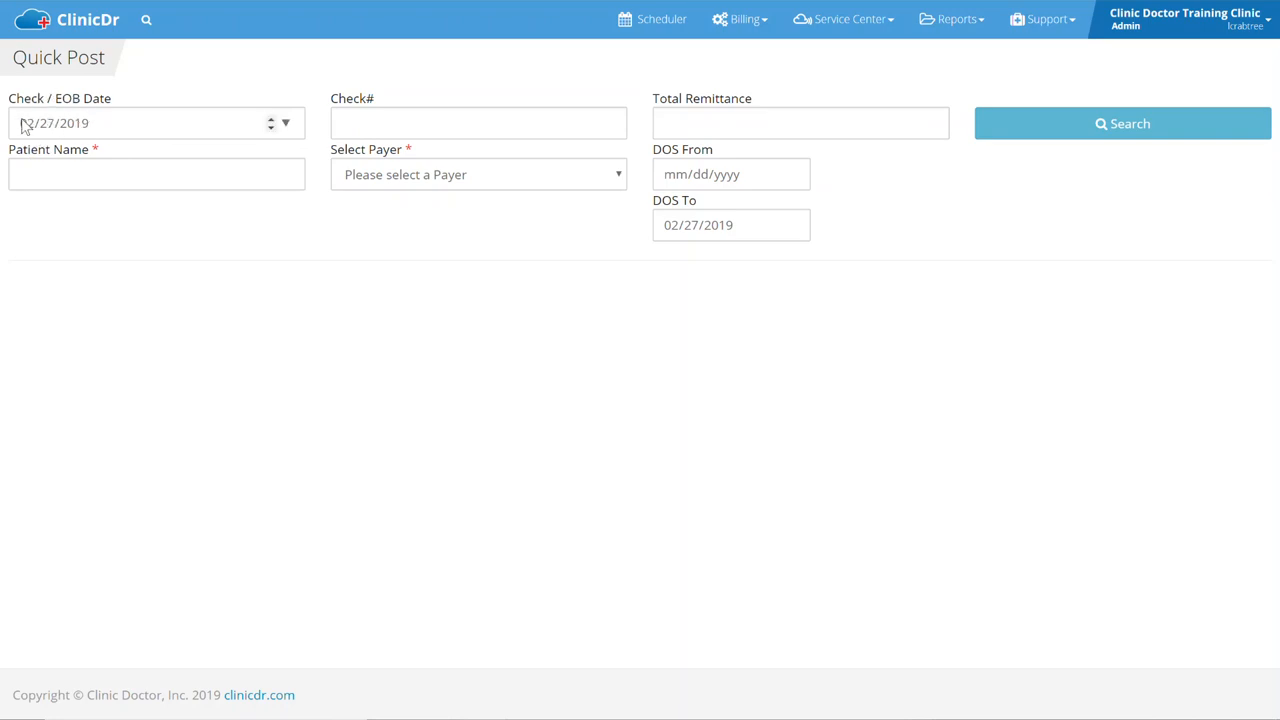
left_click(345, 116)
type("12345")
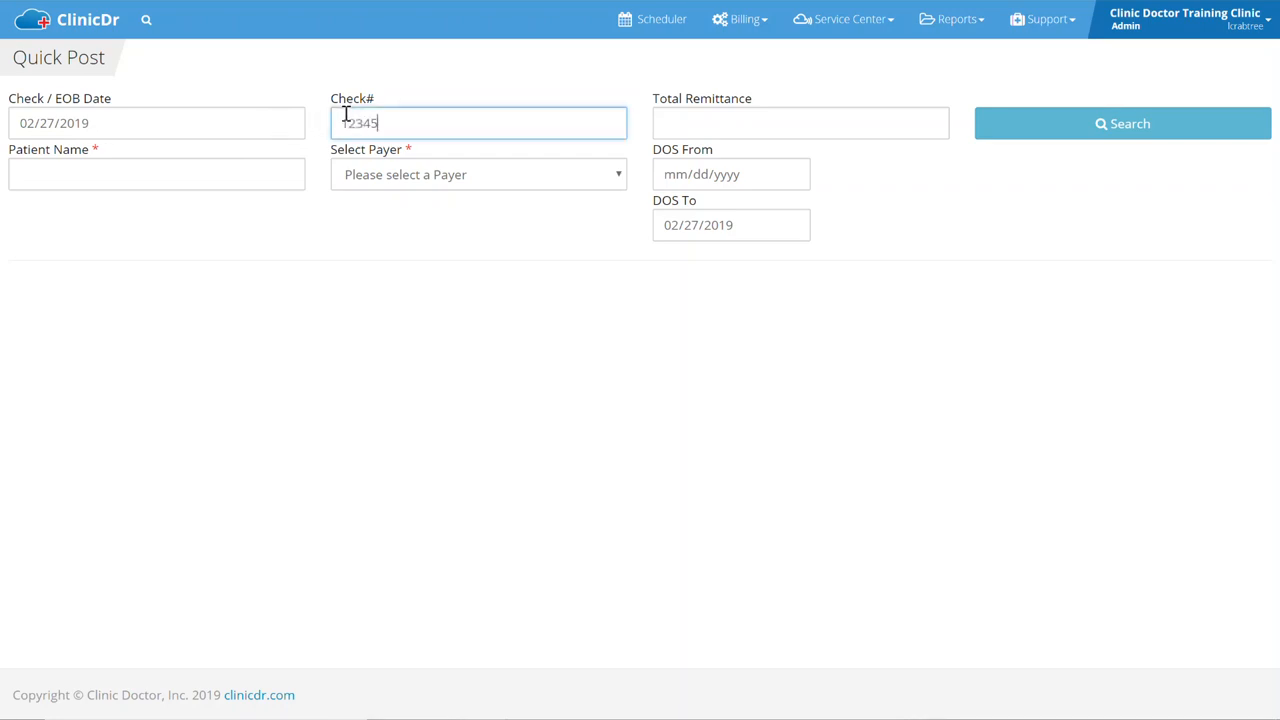
left_click(701, 123)
type("$145")
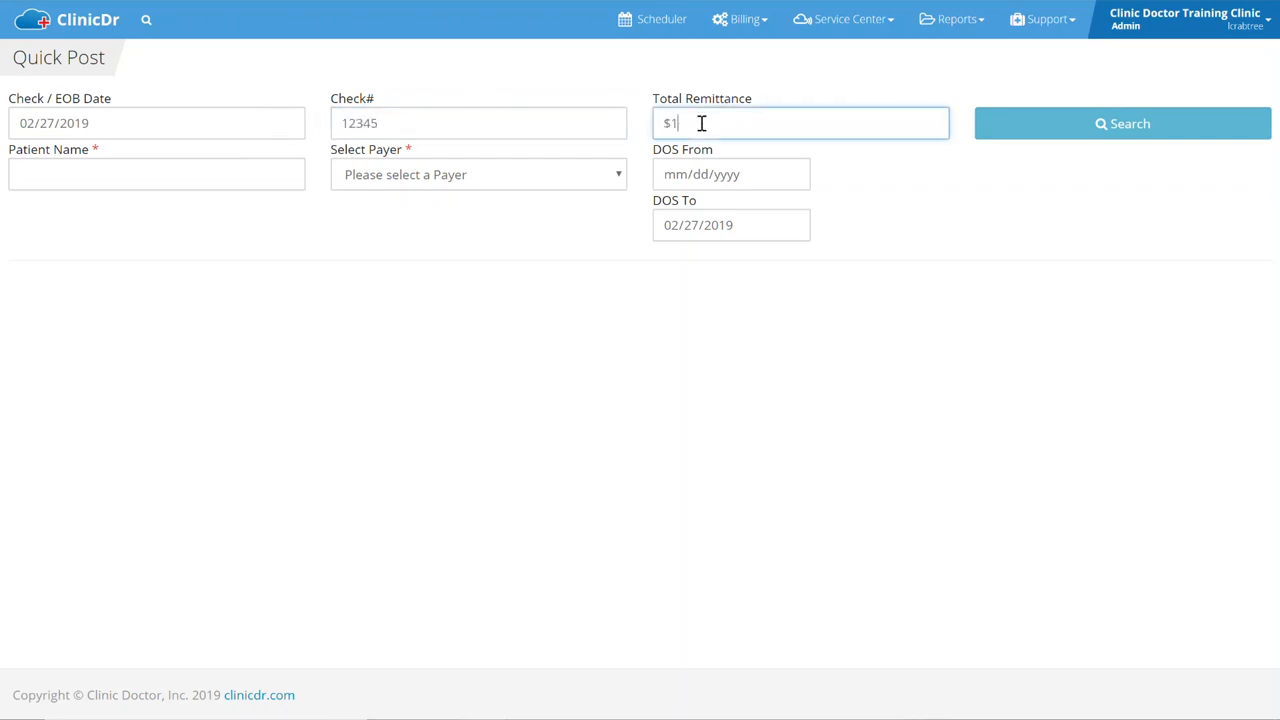
Pick the patient from the name suggestions and set the payer to Aetna (1).
left_click(88, 176)
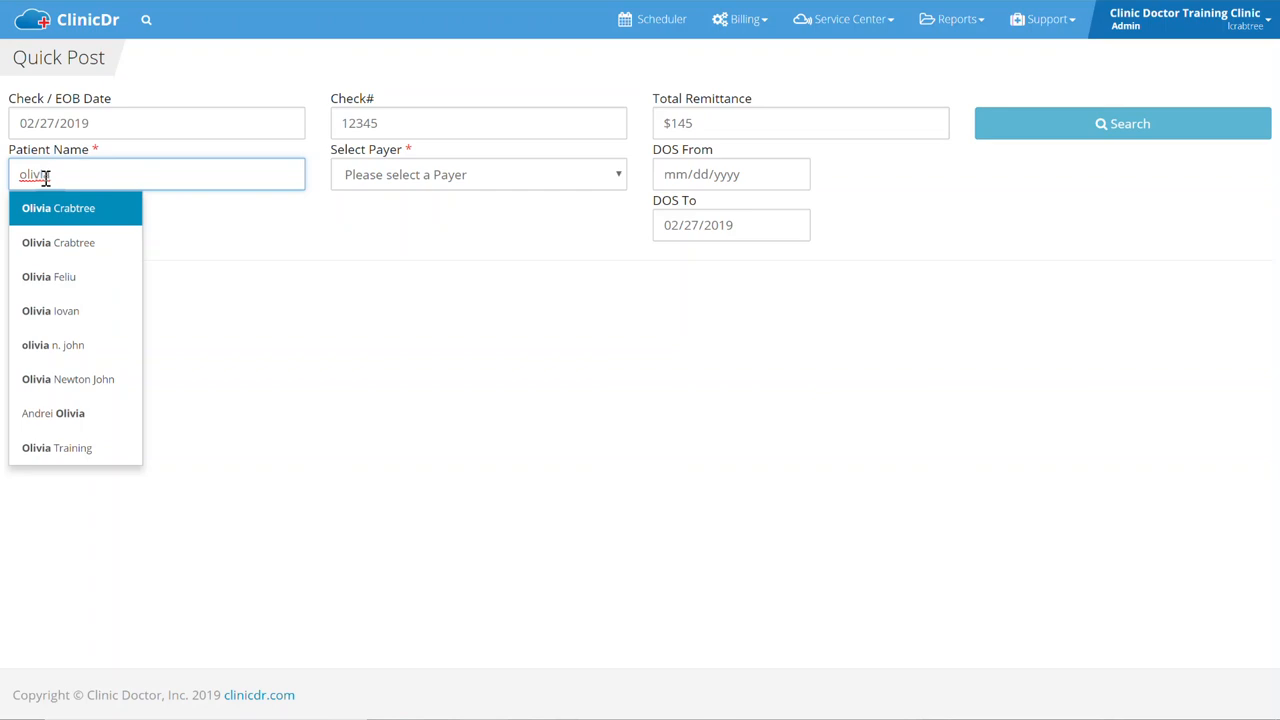
left_click(55, 380)
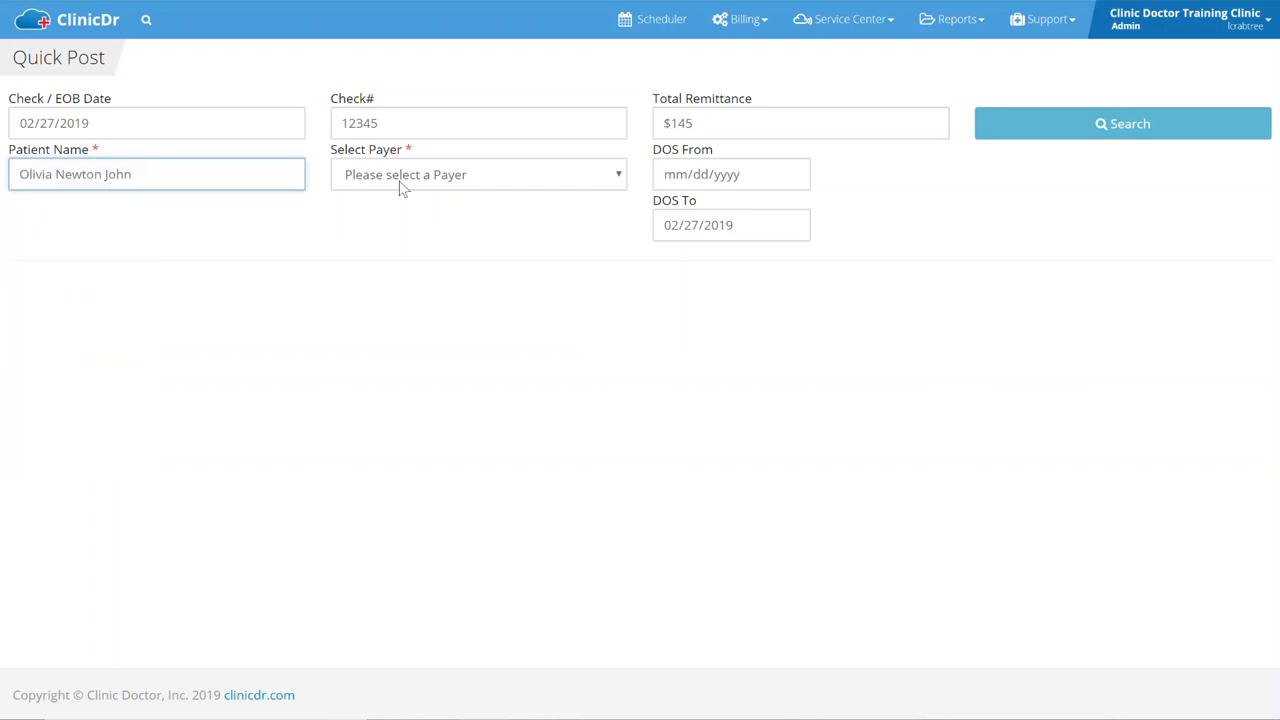
left_click(425, 174)
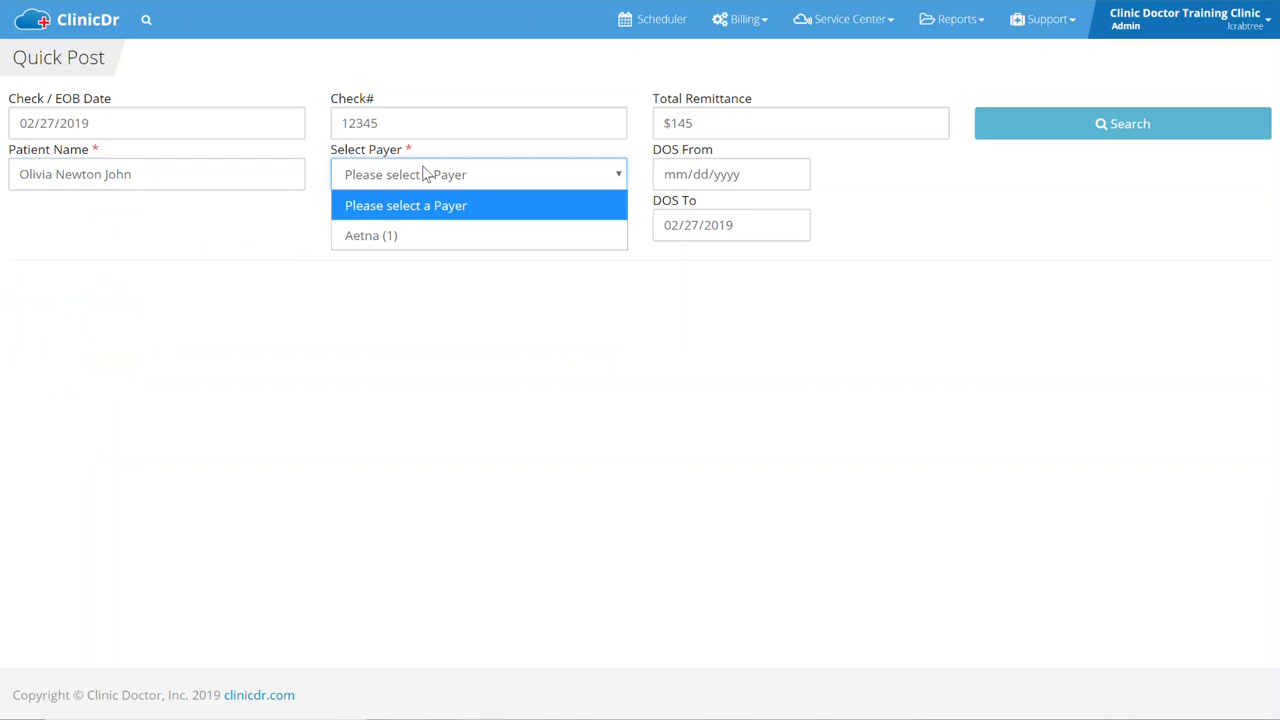
left_click(374, 242)
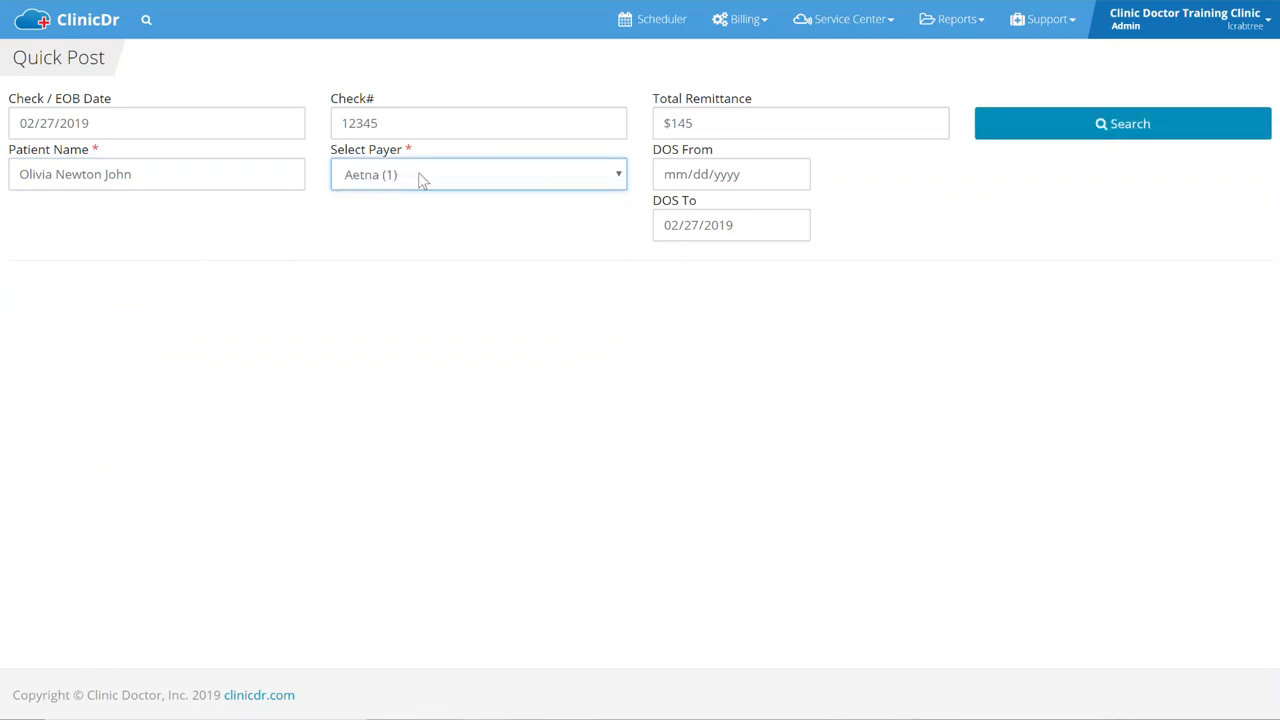
Search to list the patient's four Aetna claim lines (CPT 99202 and 98941).
left_click(1120, 138)
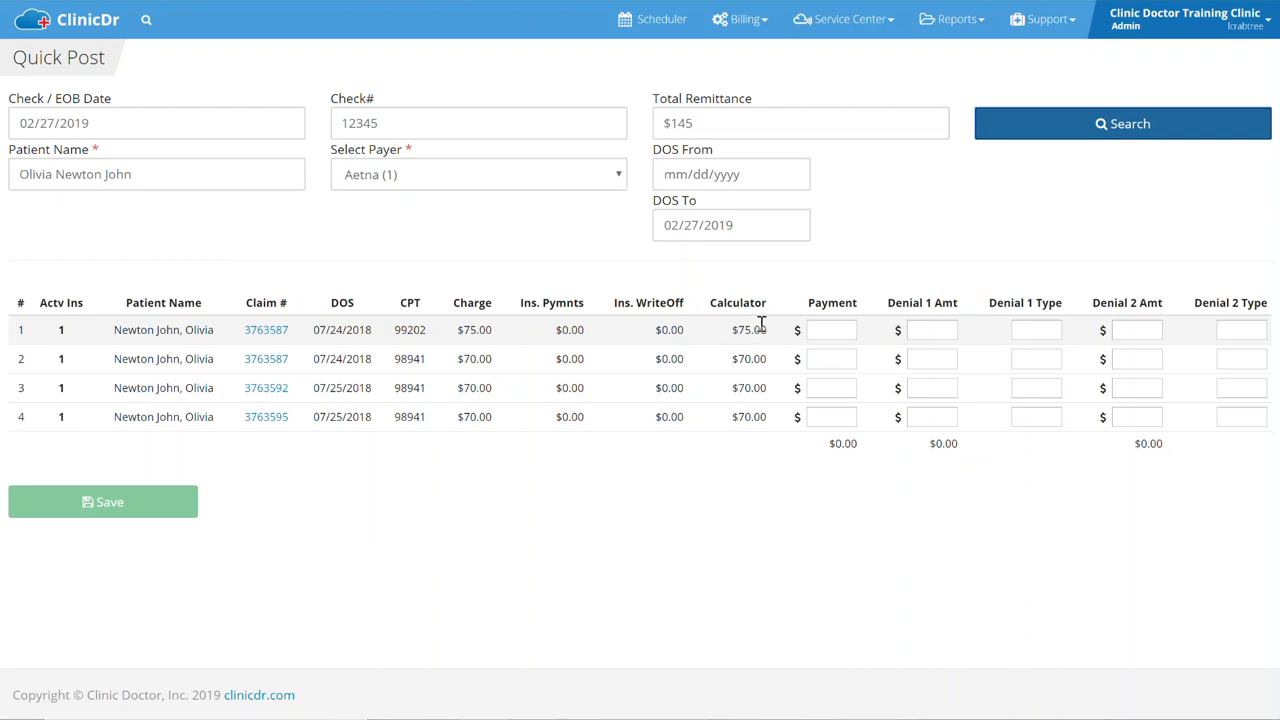
Enter a 15 payment and a 30 Denial 1 amount on claim line 1.
left_click(826, 328)
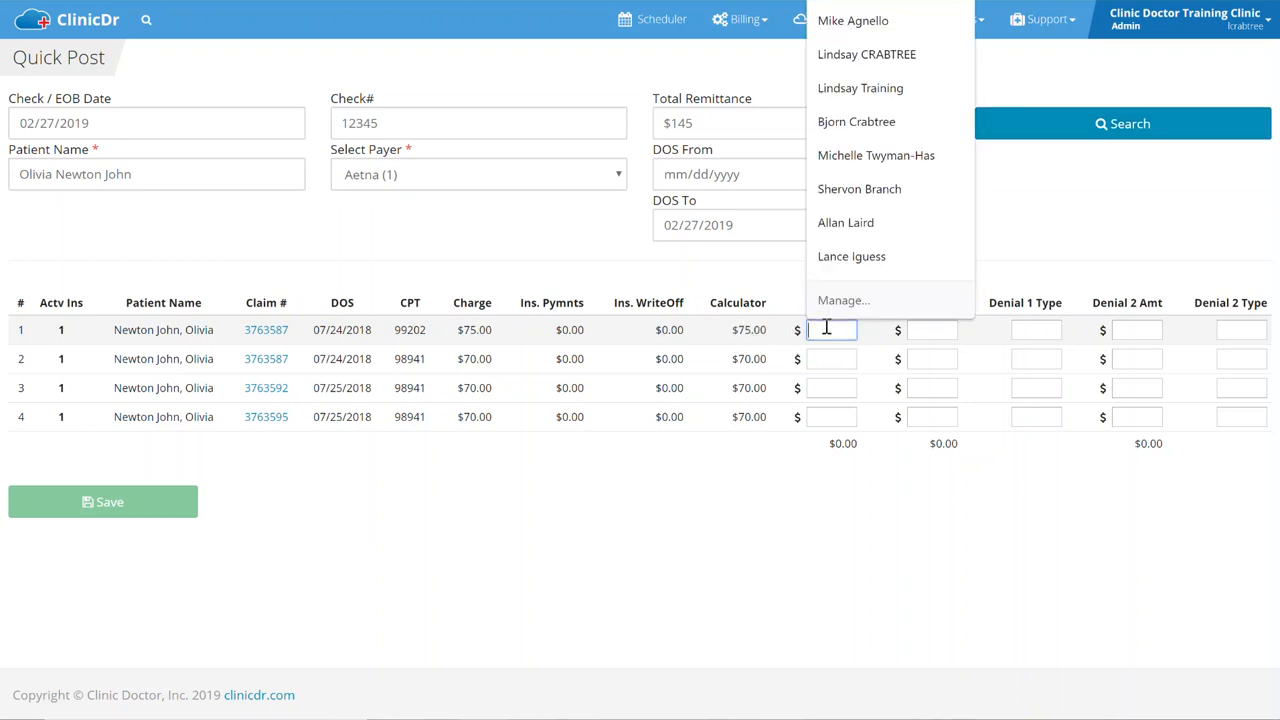
type("15")
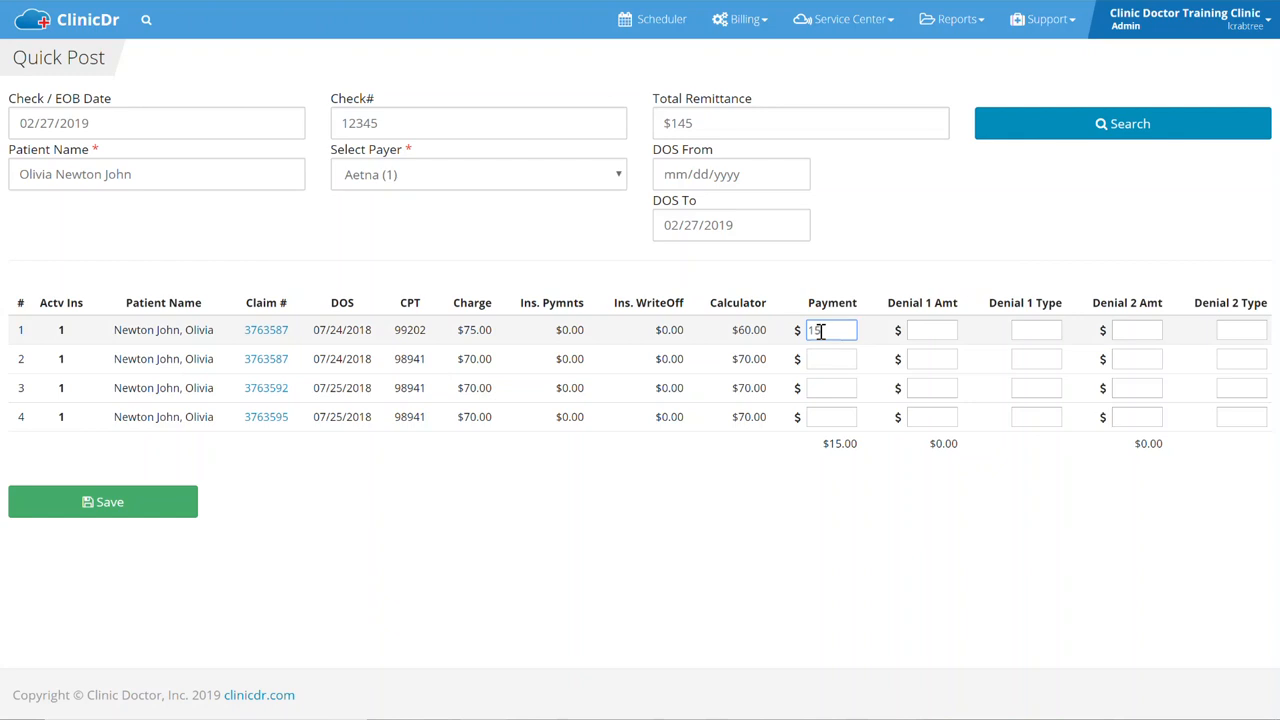
left_click(926, 330)
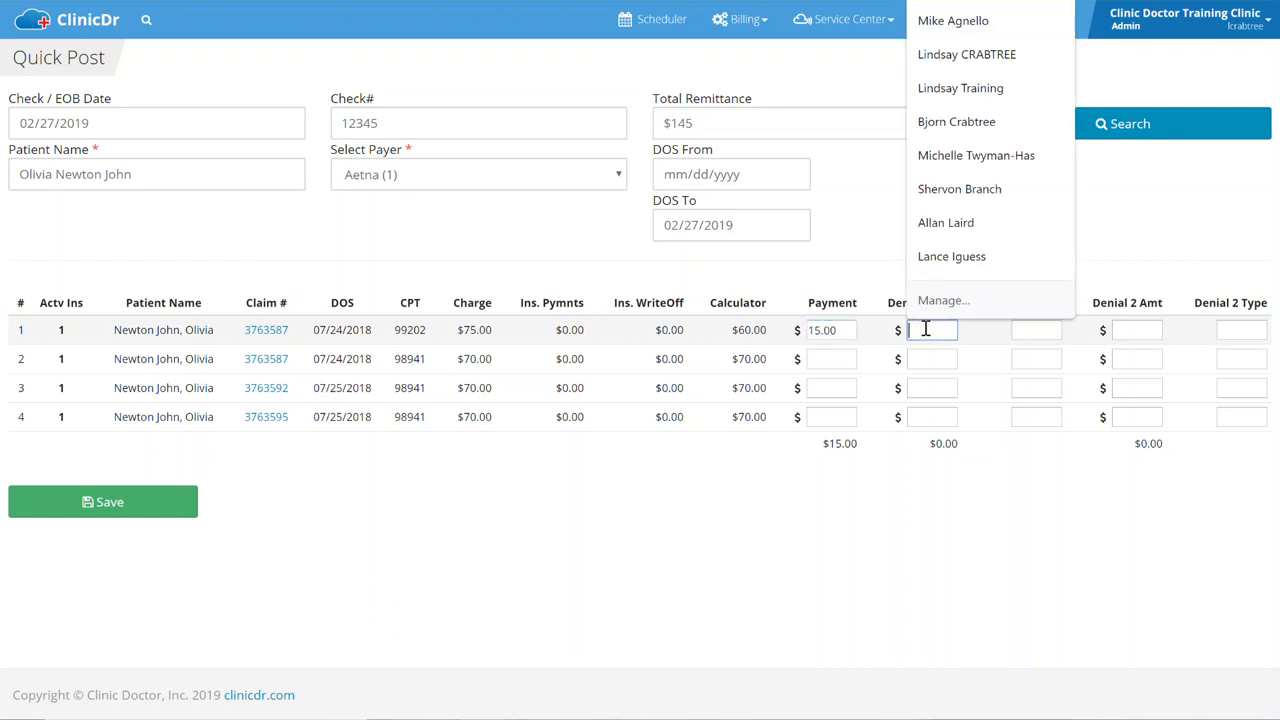
type("30")
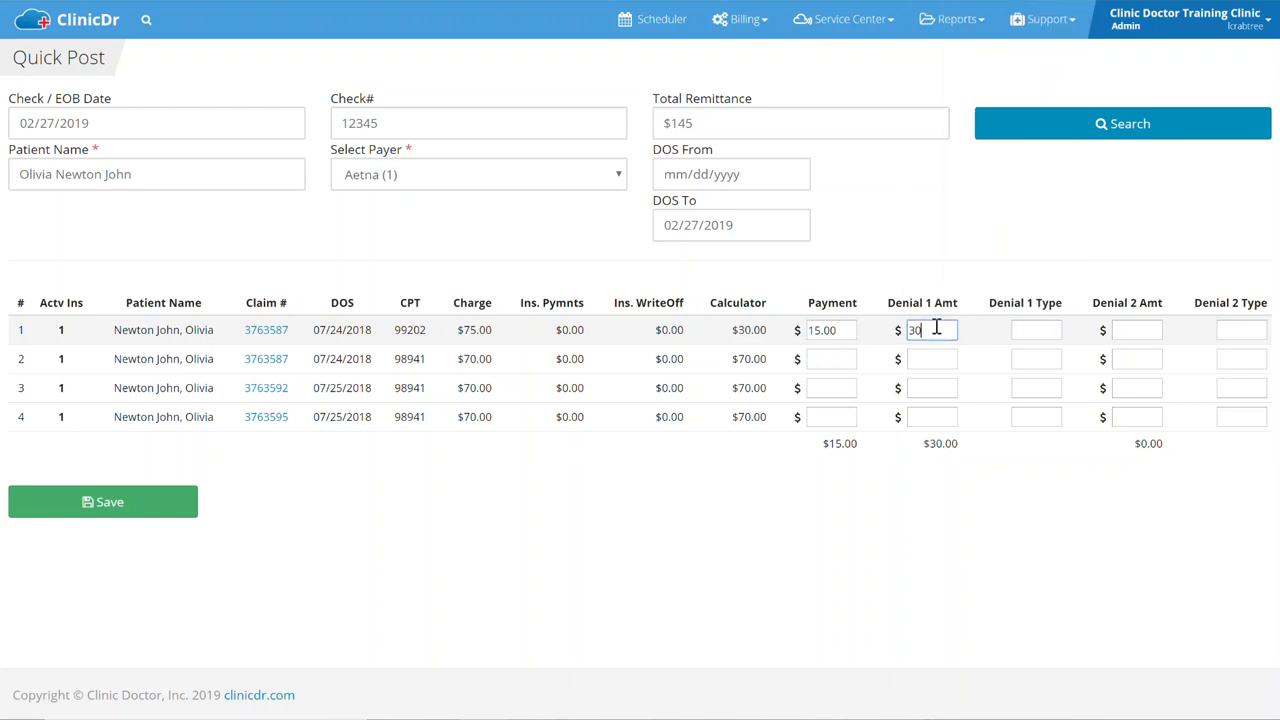
key("Tab")
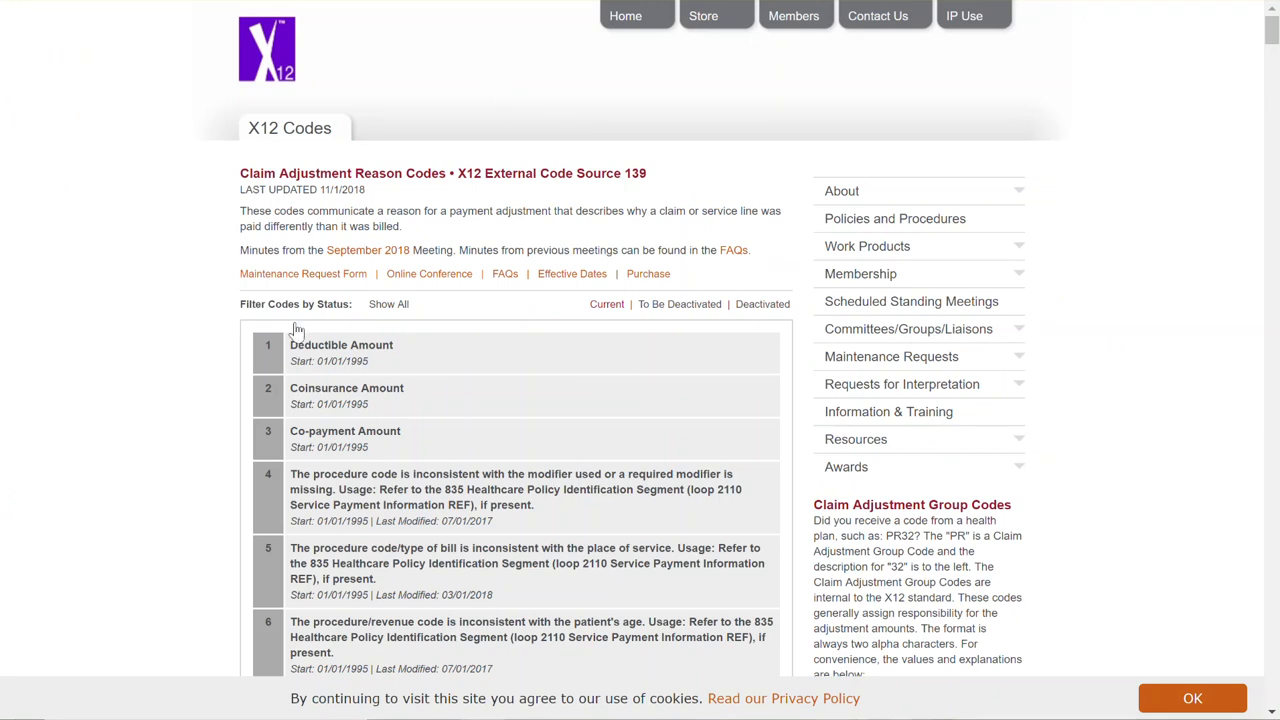
Scroll the X12 reason codes page to the group codes and codes 1–3.
scroll(1057, 463, "down", 3)
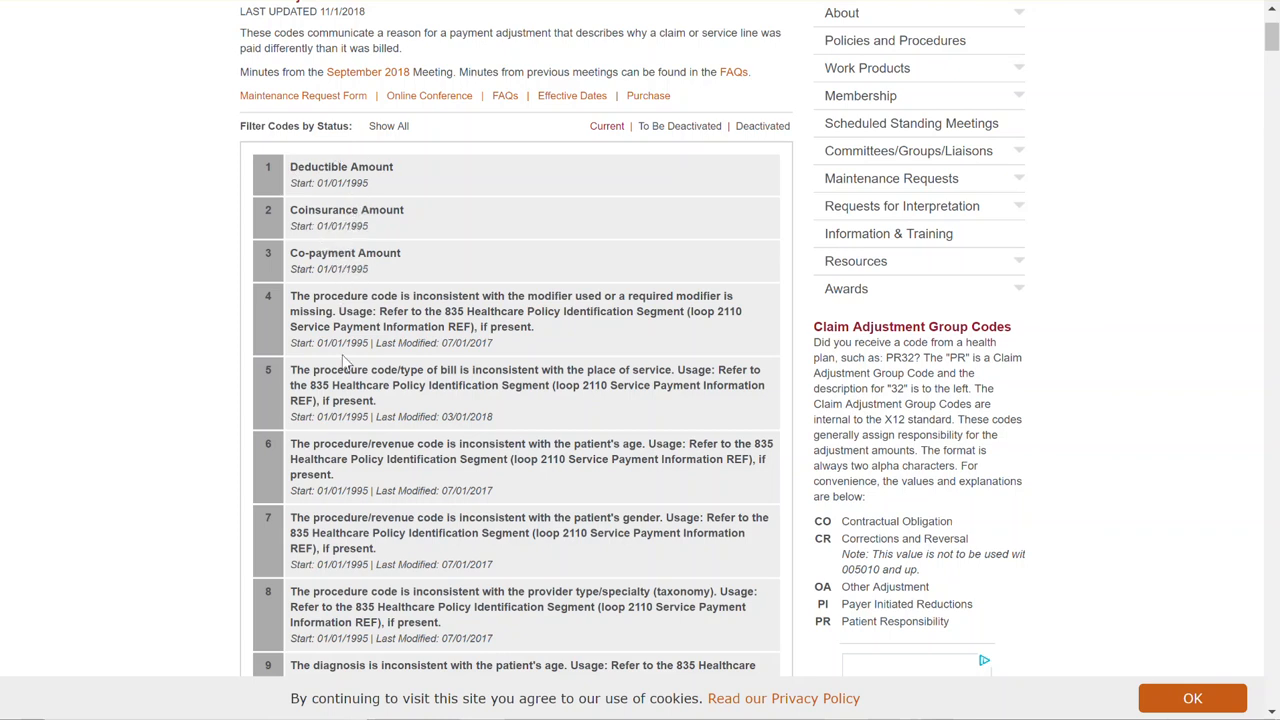
Scroll down the X12 reason code list and back up to the top.
scroll(335, 450, "down", 5)
scroll(516, 400, "up", 5)
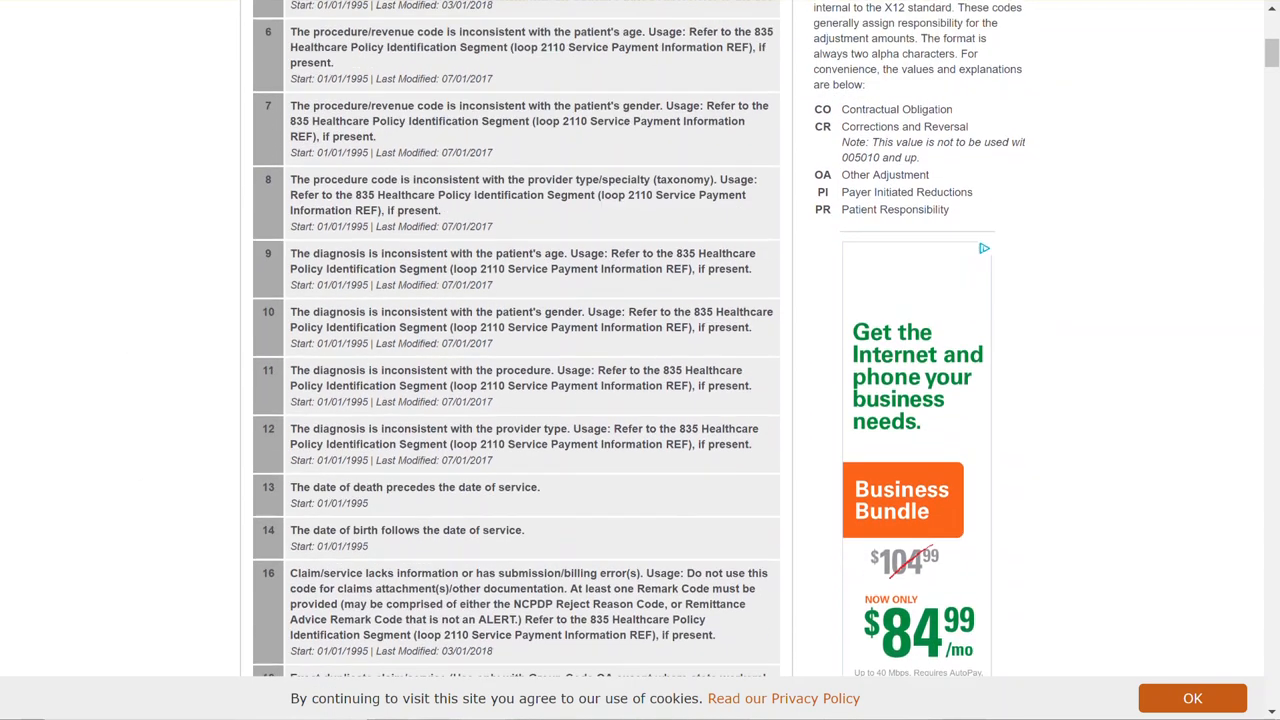
scroll(633, 360, "up", 2)
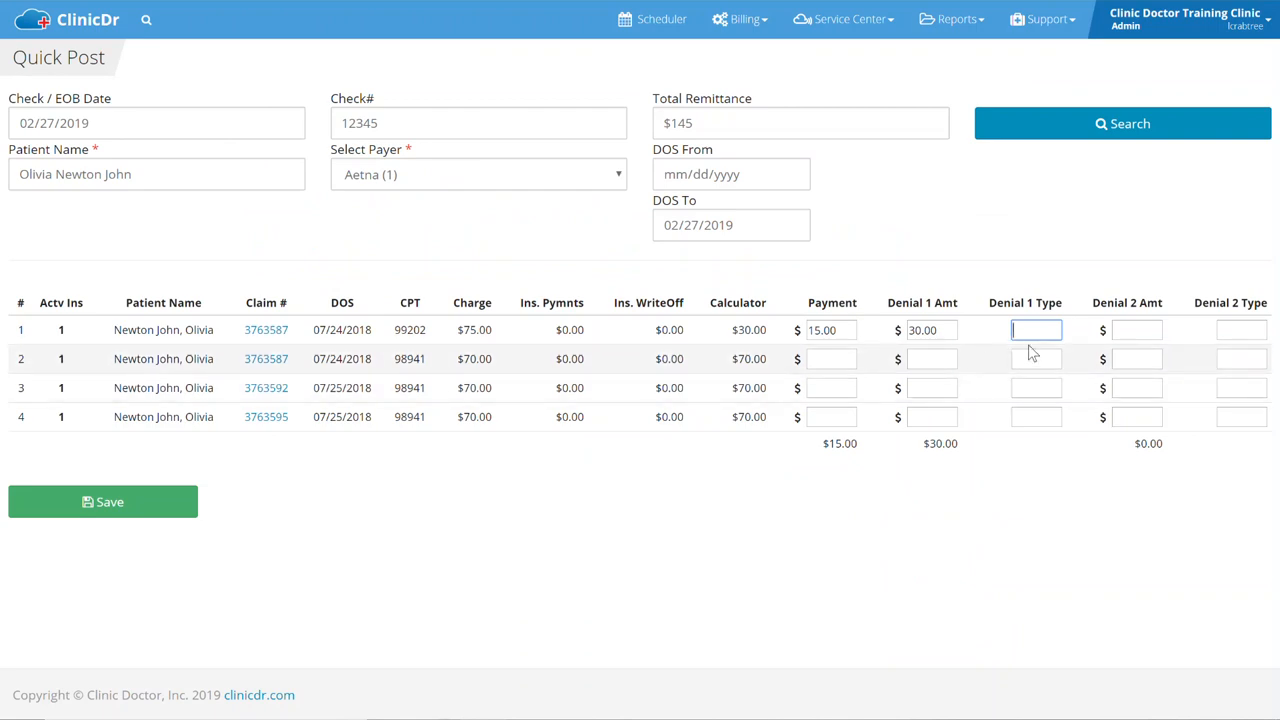
Give line 1 denial type PR3 plus a 30.00 CO45 second denial, then save.
type("PR3")
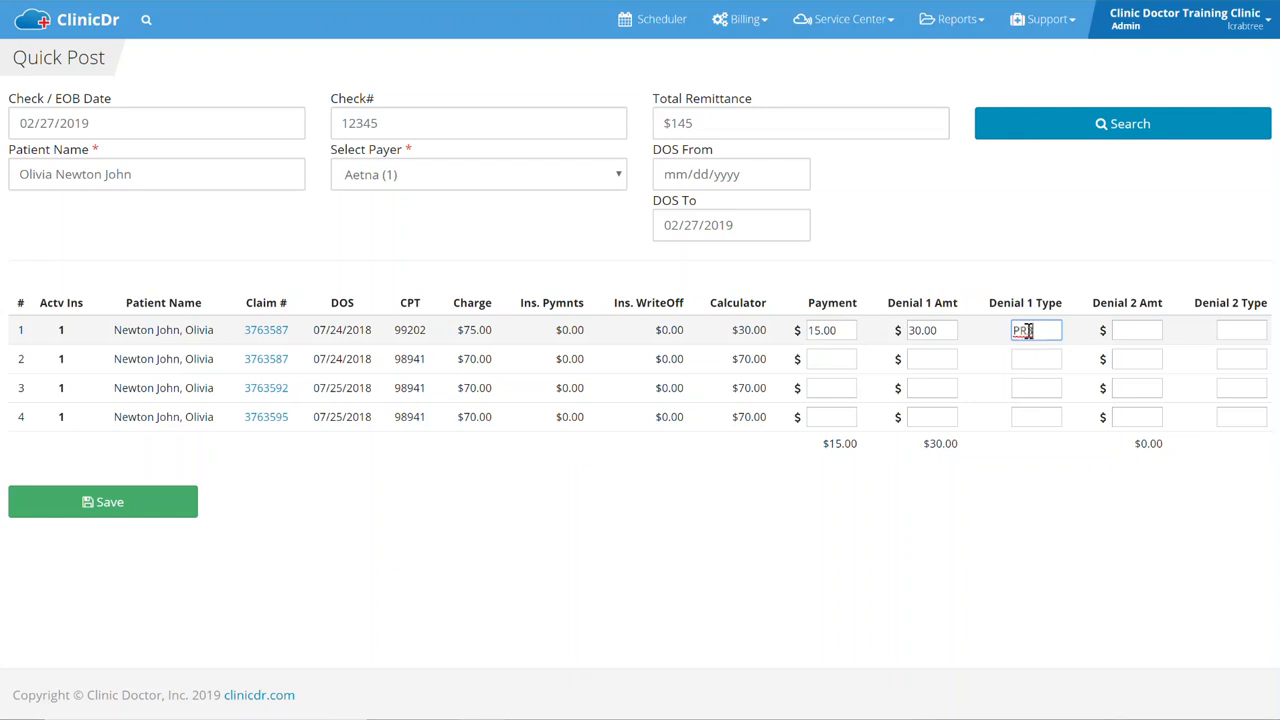
key("Tab")
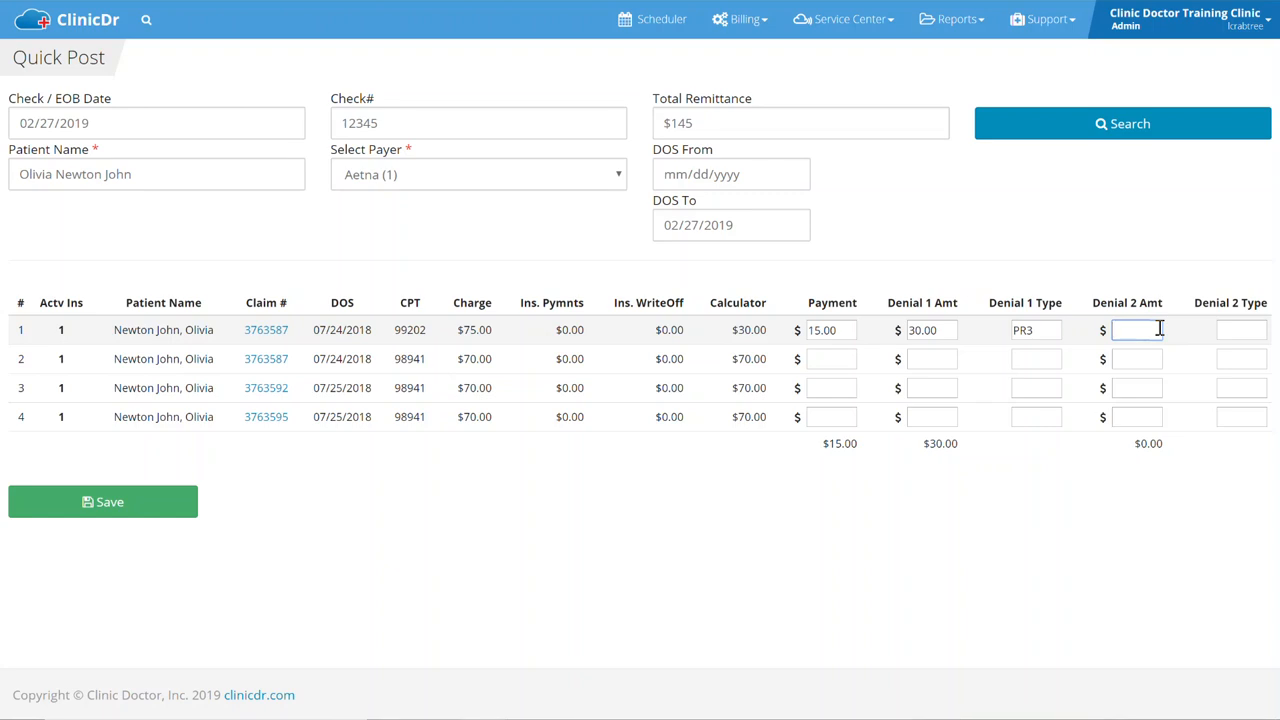
type("0")
key("Tab")
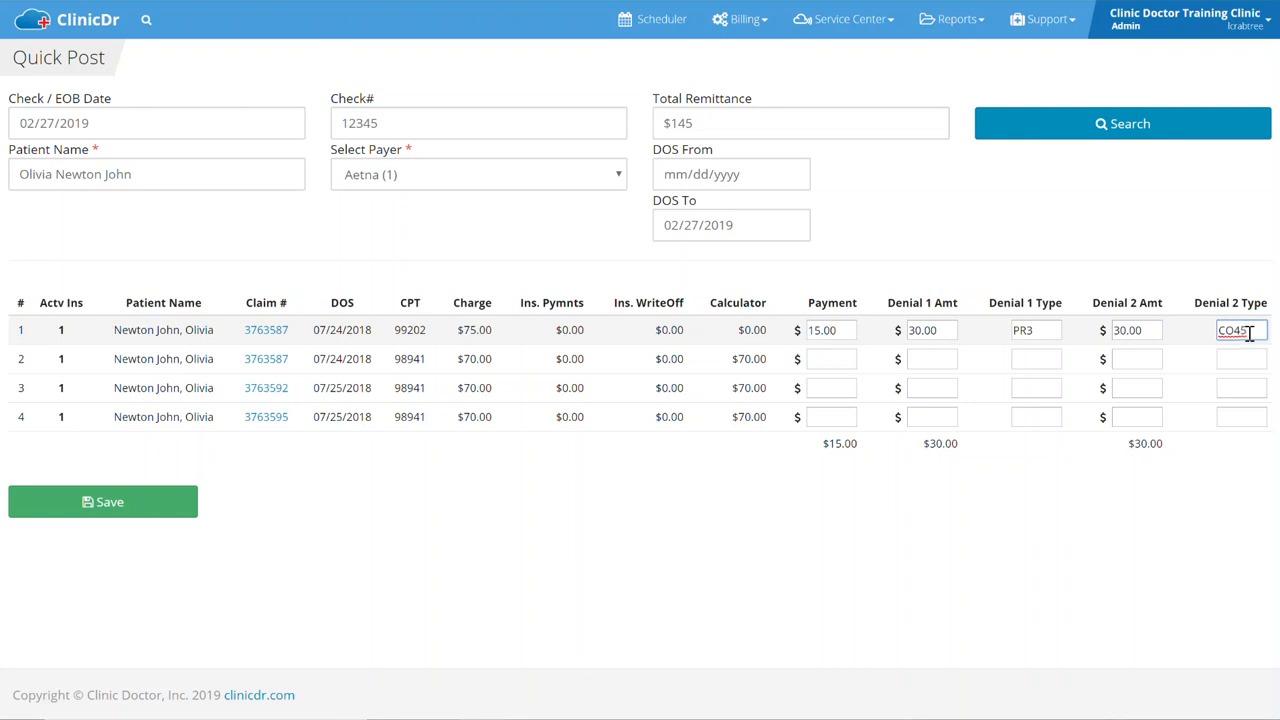
left_click(127, 508)
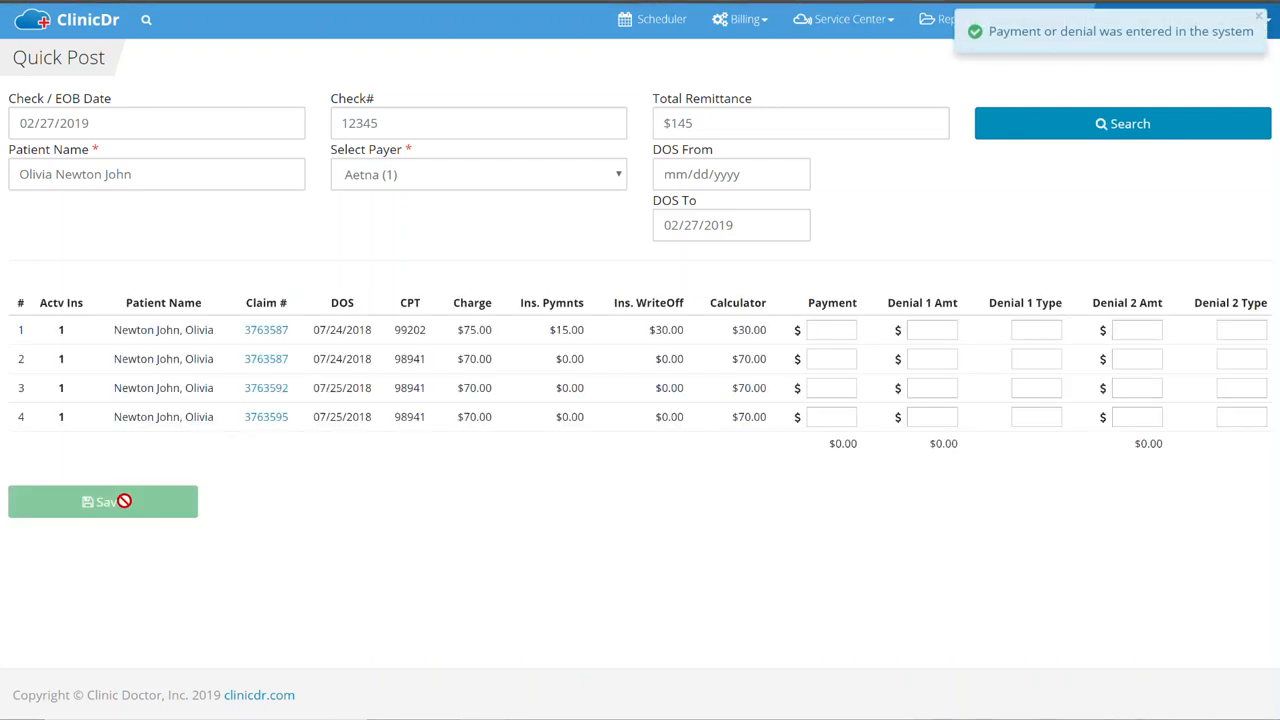
left_click(262, 331)
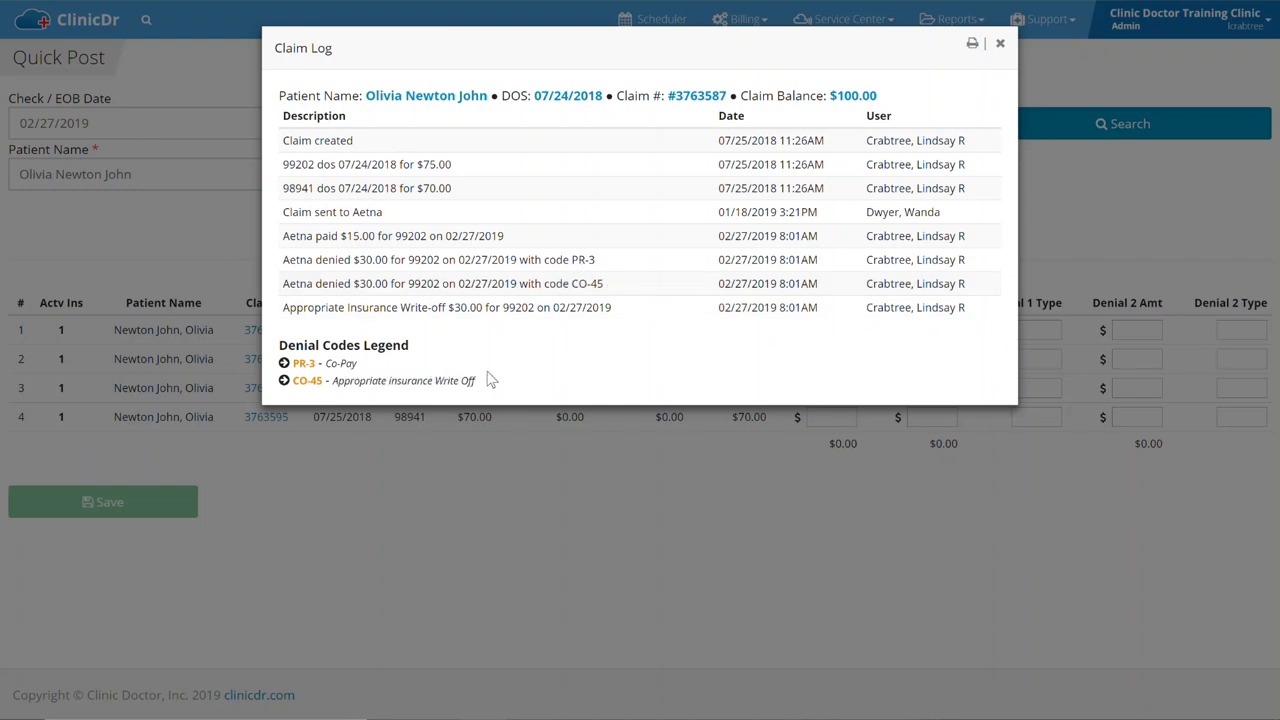
left_click_drag(604, 283, 580, 283)
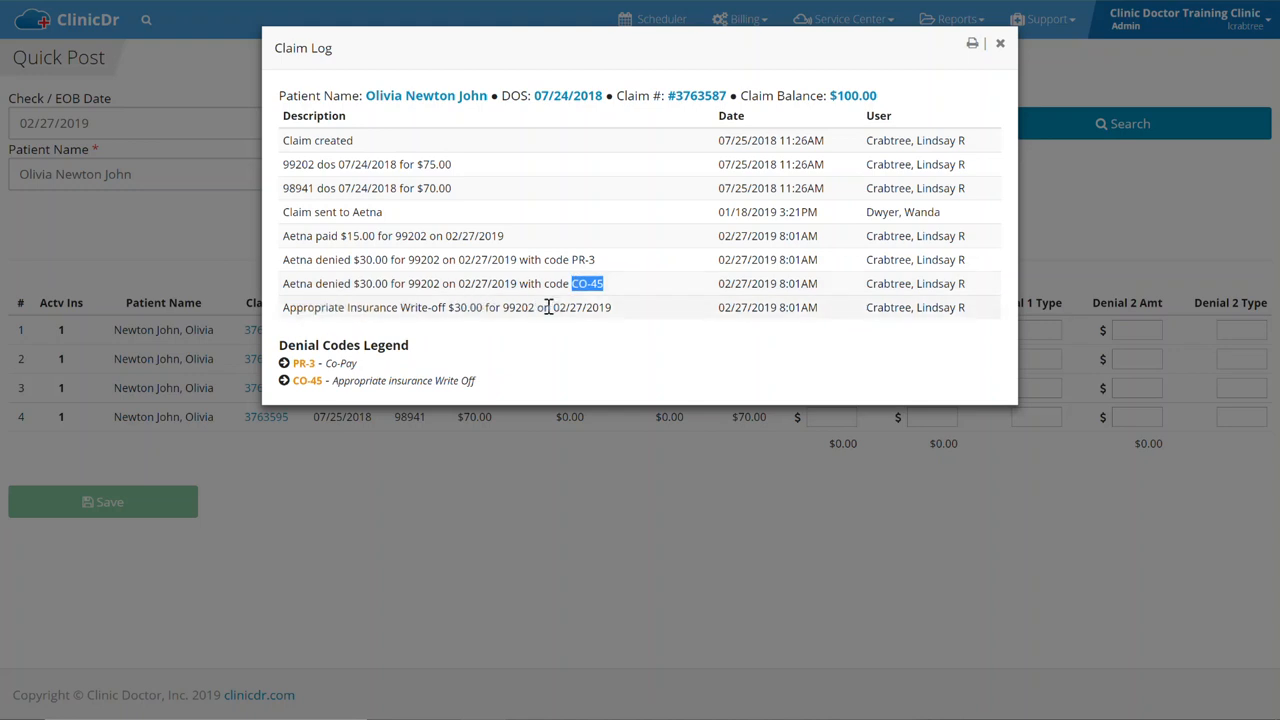
left_click(1000, 44)
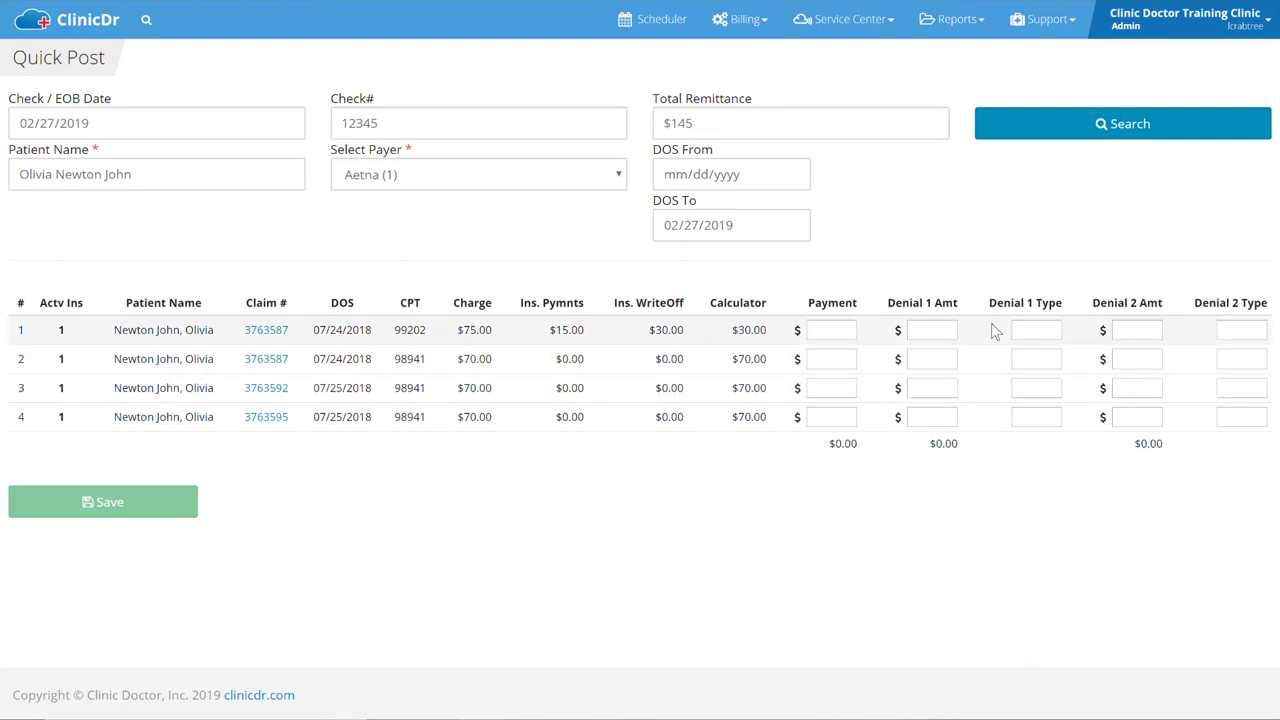
Save a 70 CO96 denial on line 2 (98941) and open its claim log.
left_click(930, 357)
type("70")
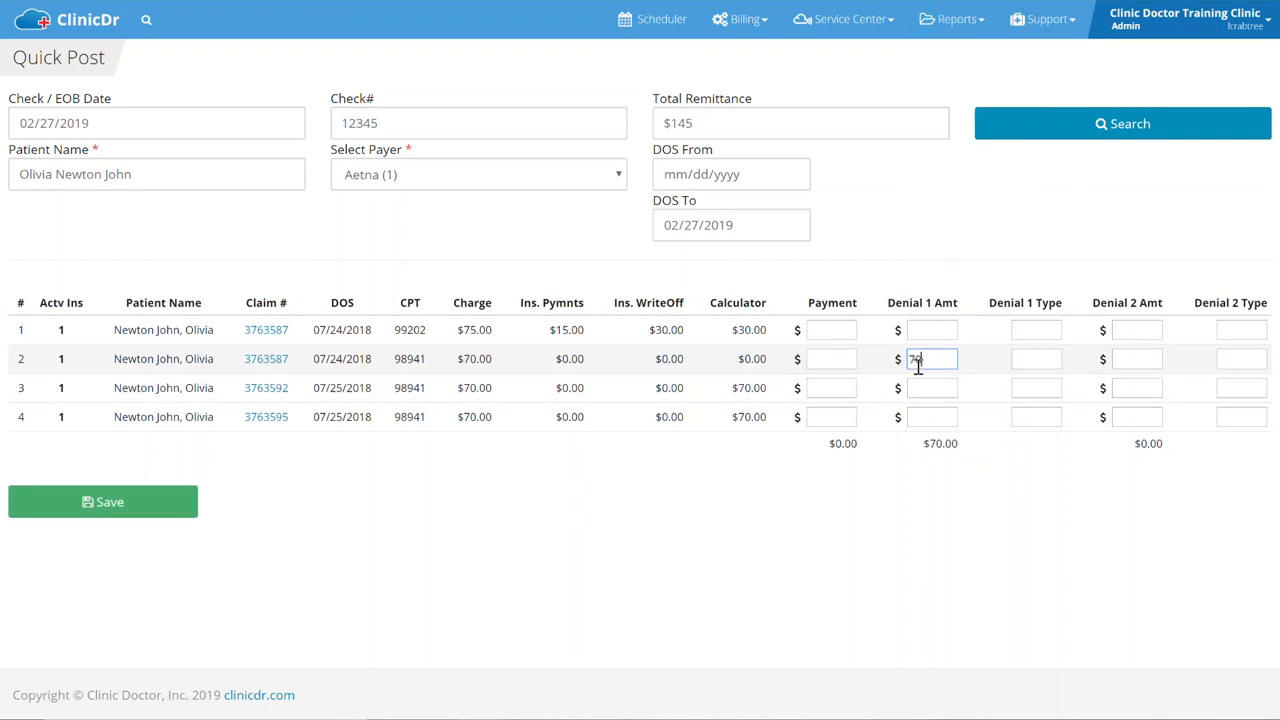
left_click(1046, 361)
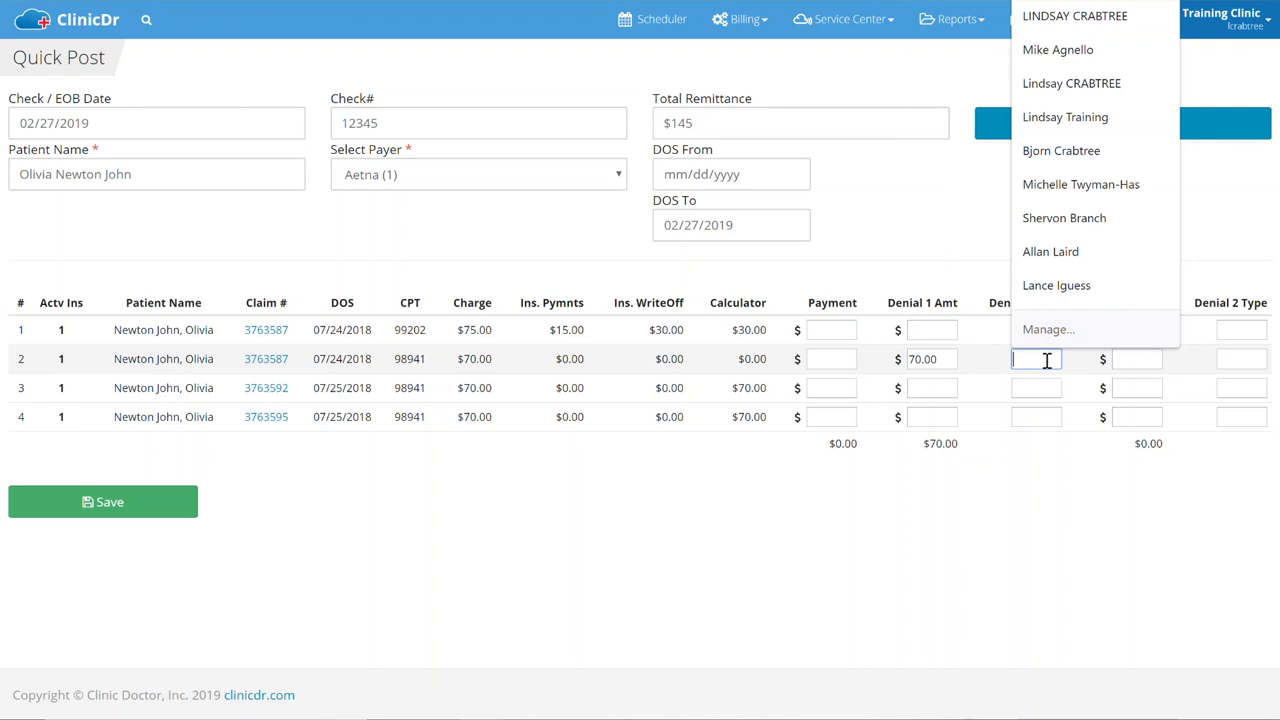
left_click(986, 268)
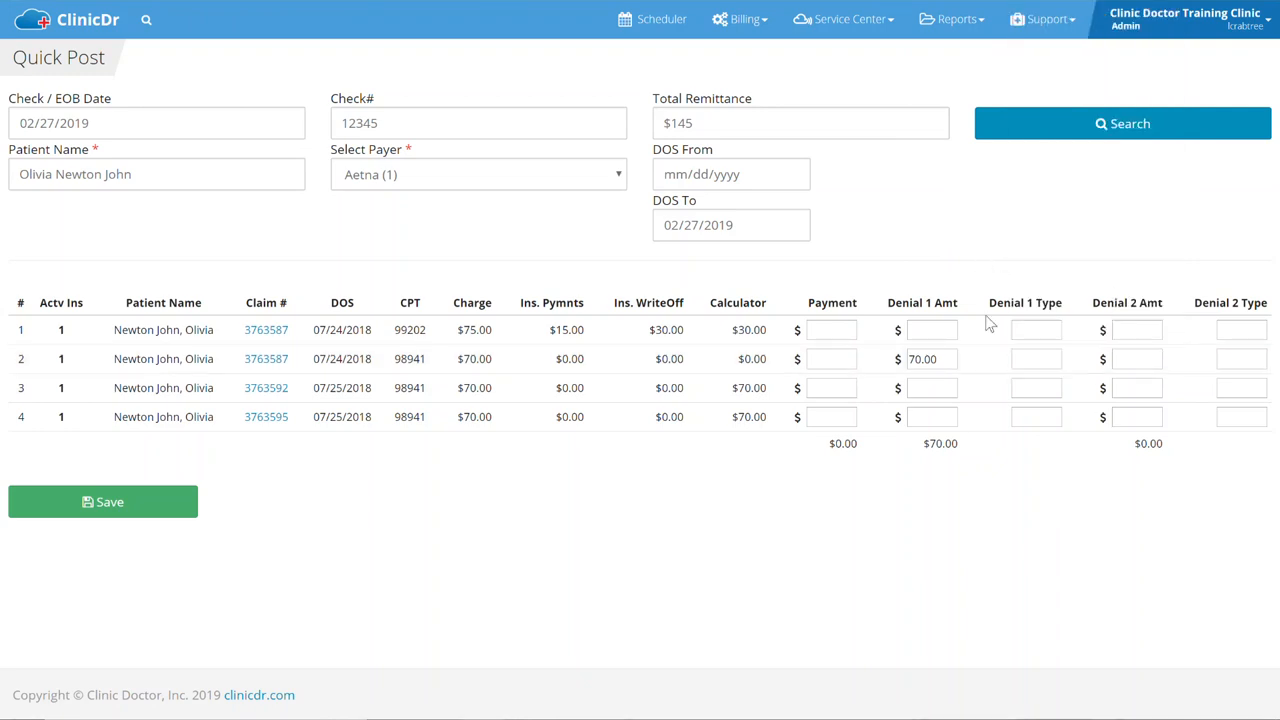
left_click(1022, 357)
type("CO96")
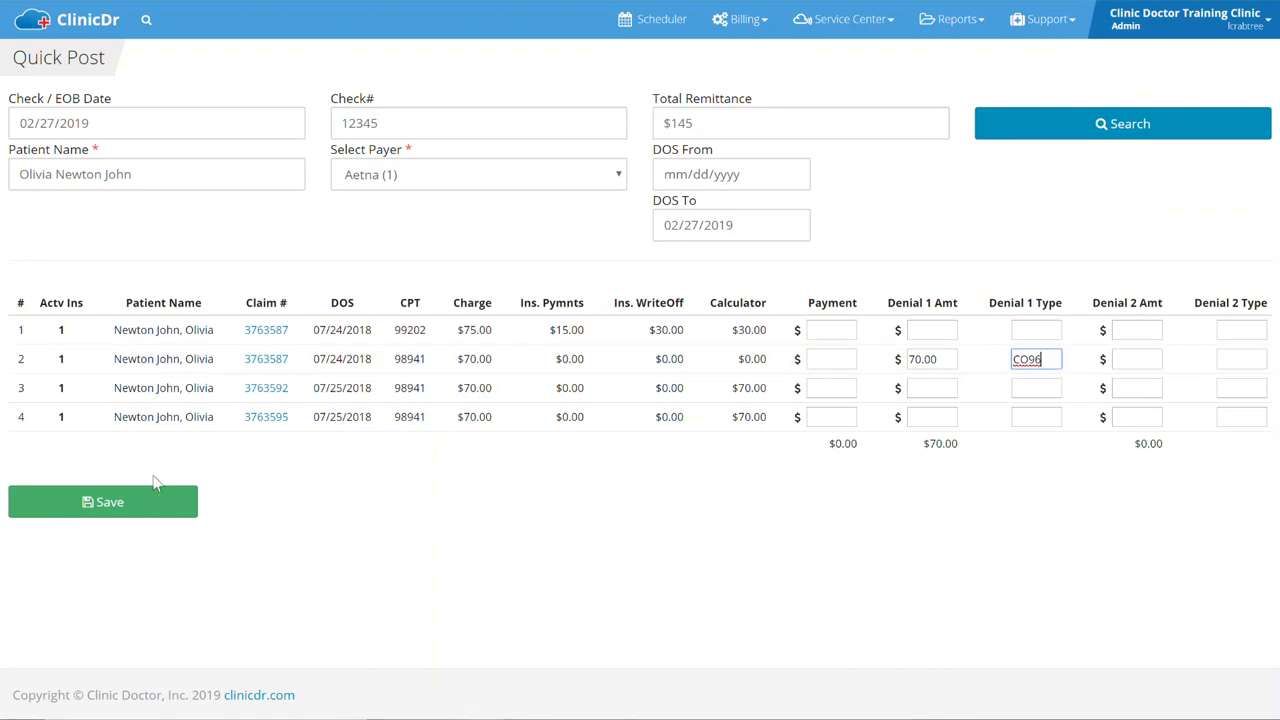
left_click(93, 502)
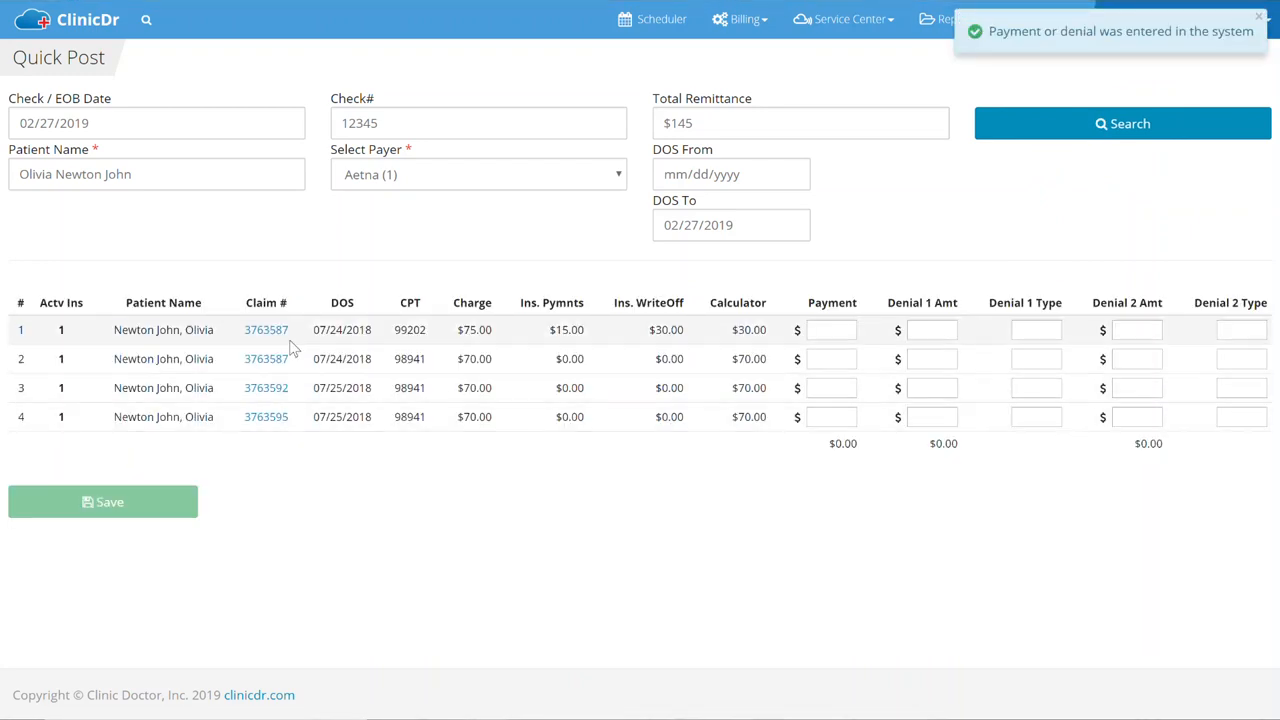
left_click(250, 358)
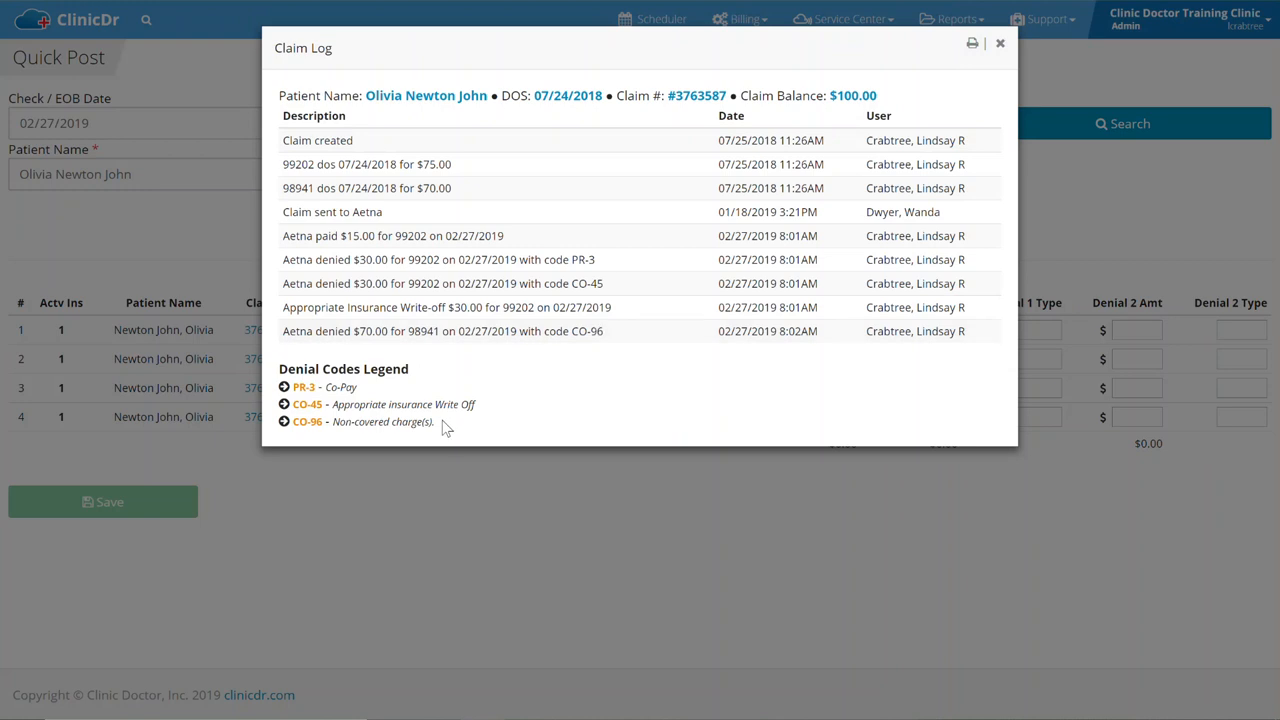
Close the claim log, find the patient via search, and open their Claim History.
left_click(398, 489)
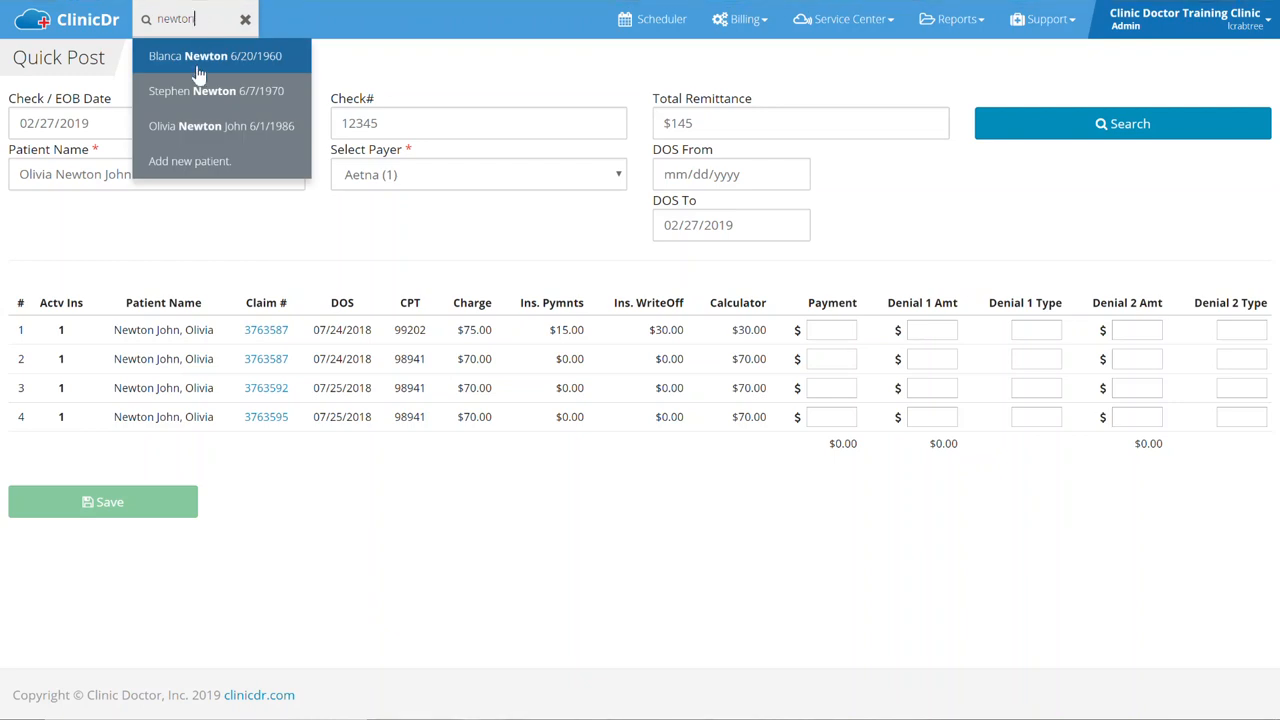
left_click(189, 126)
left_click(447, 19)
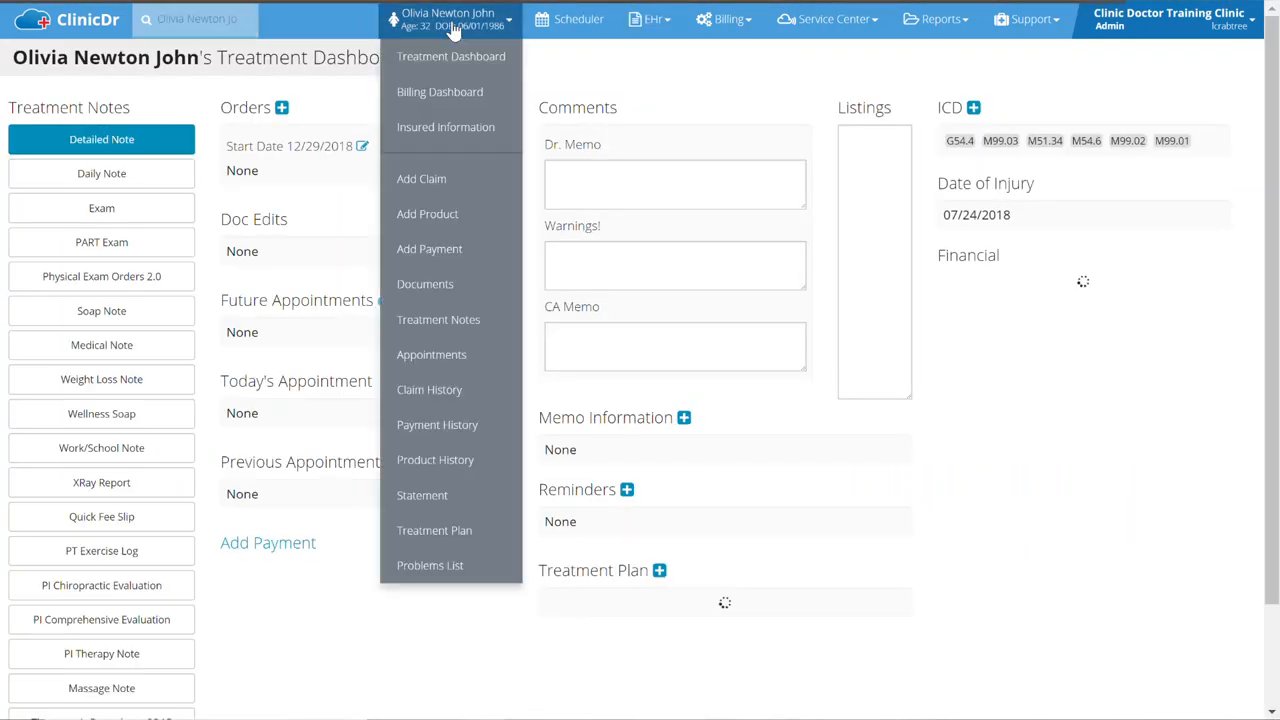
left_click(430, 392)
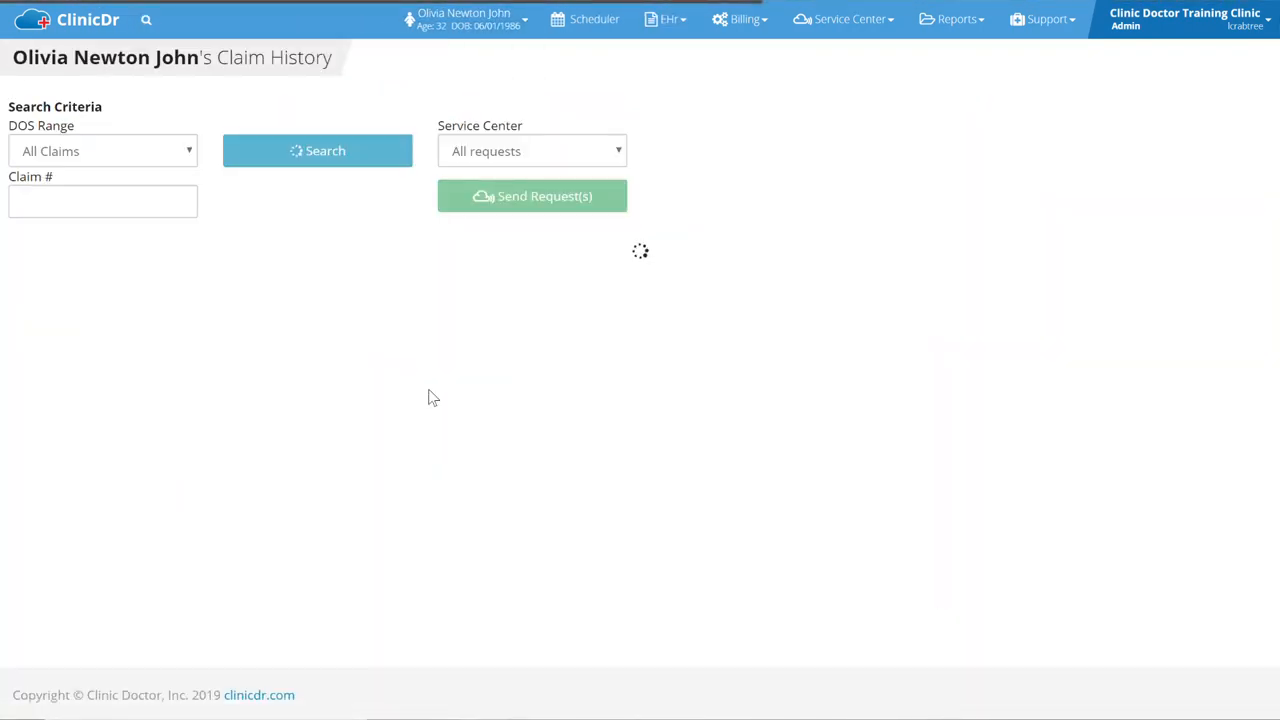
Open the first claim's log, check the CO-96 entry, and close it.
mouse_move(424, 324)
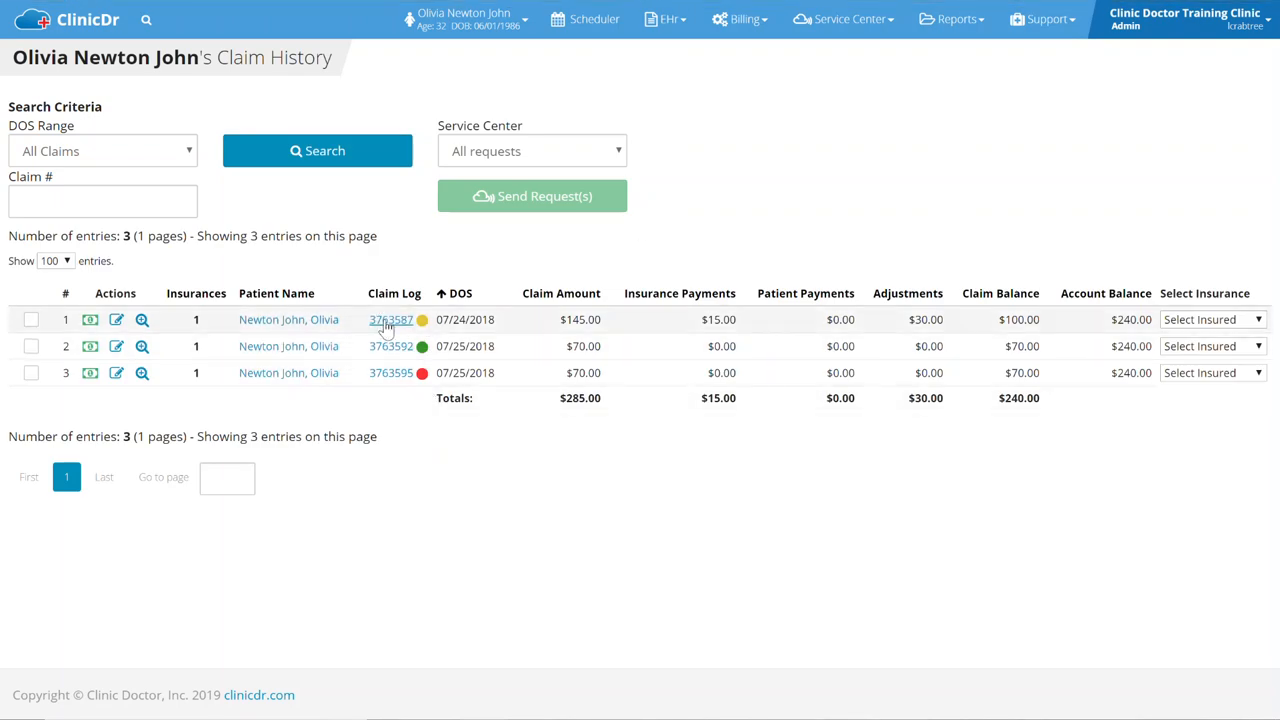
left_click(388, 321)
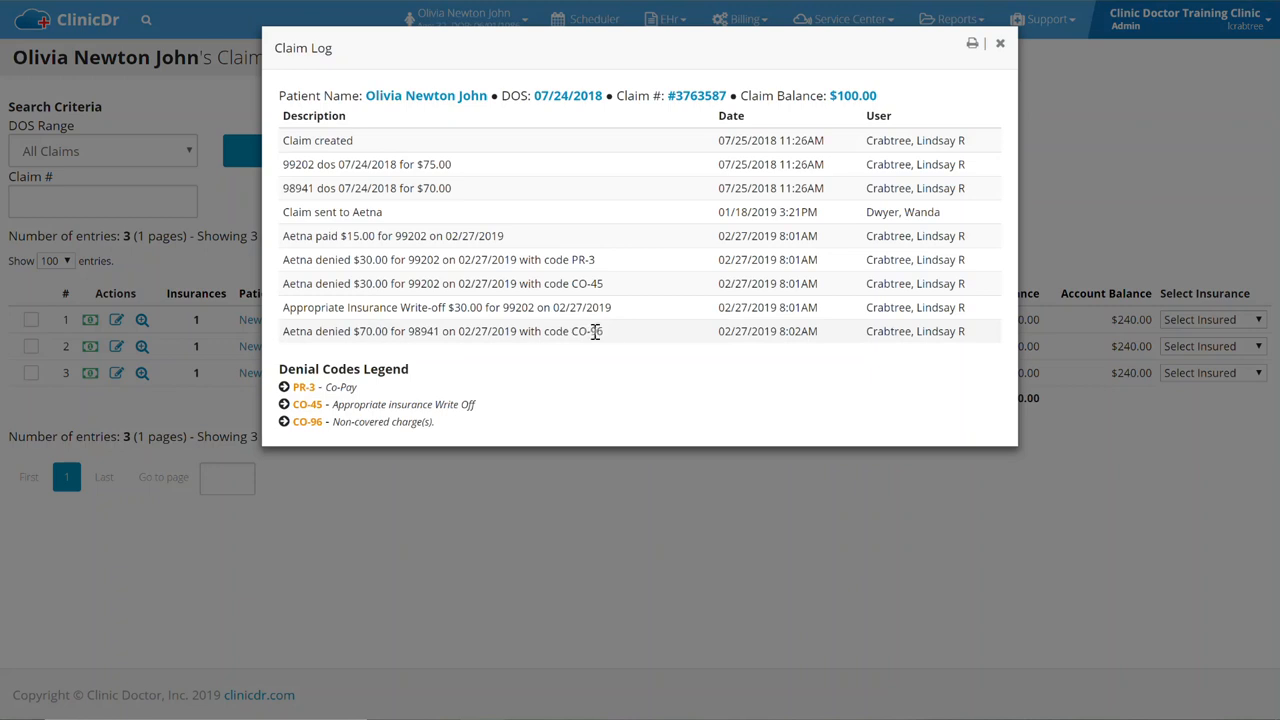
left_click_drag(606, 337, 575, 337)
left_click(553, 490)
left_click(553, 490)
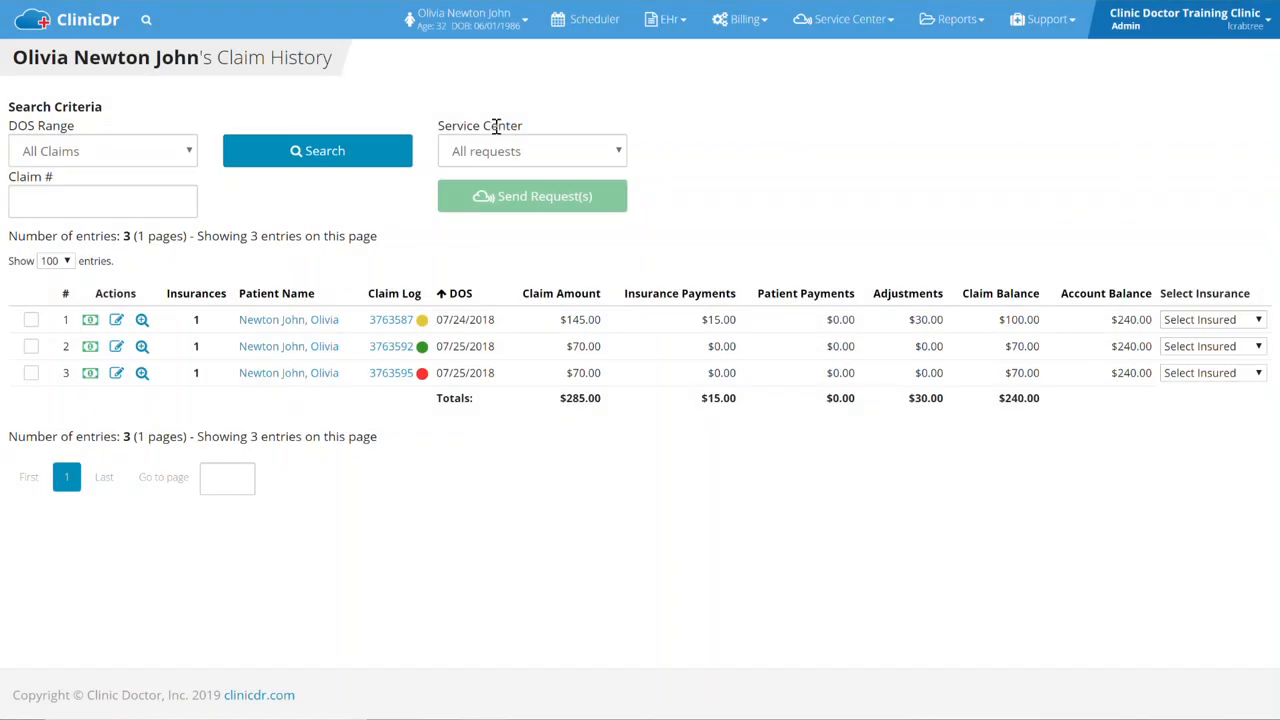